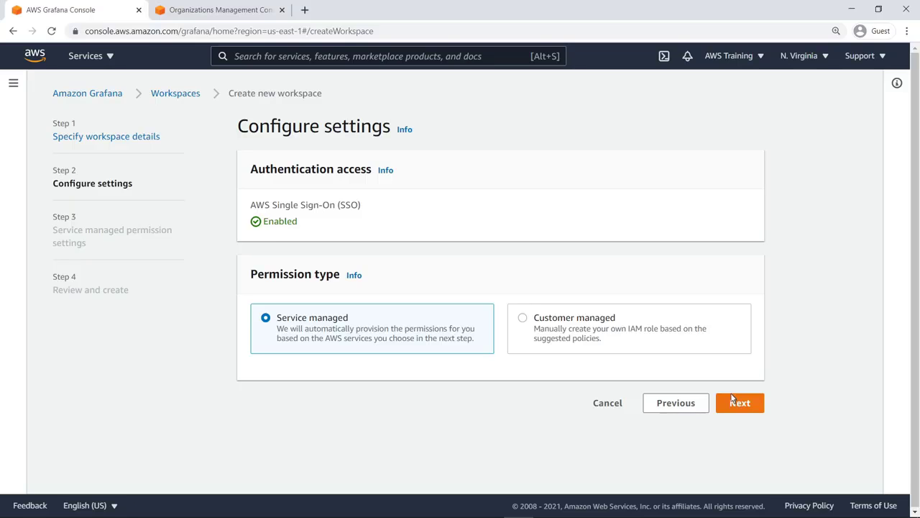
- Keep AWS SSO with service-managed permissions and continue to permission settings
left_click(733, 408)
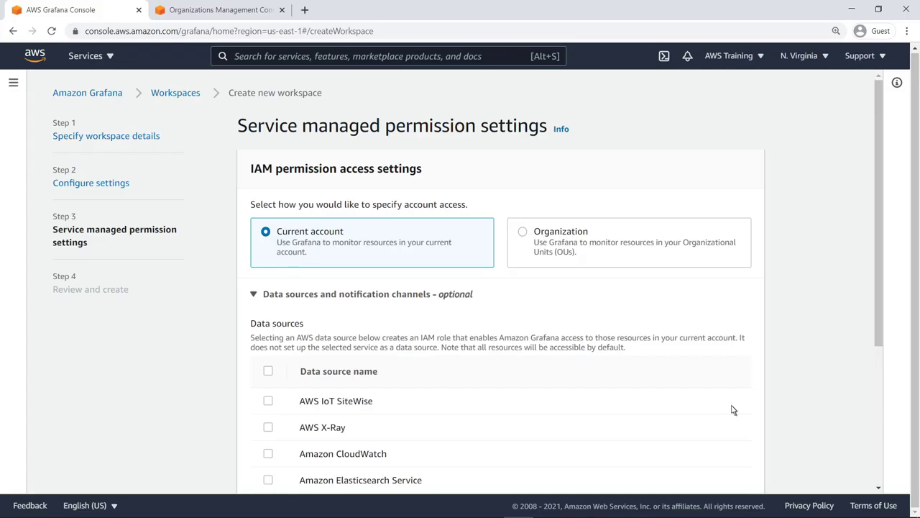
- Select Organization access and copy the BI-Group OU ID from AWS Organizations
left_click(523, 233)
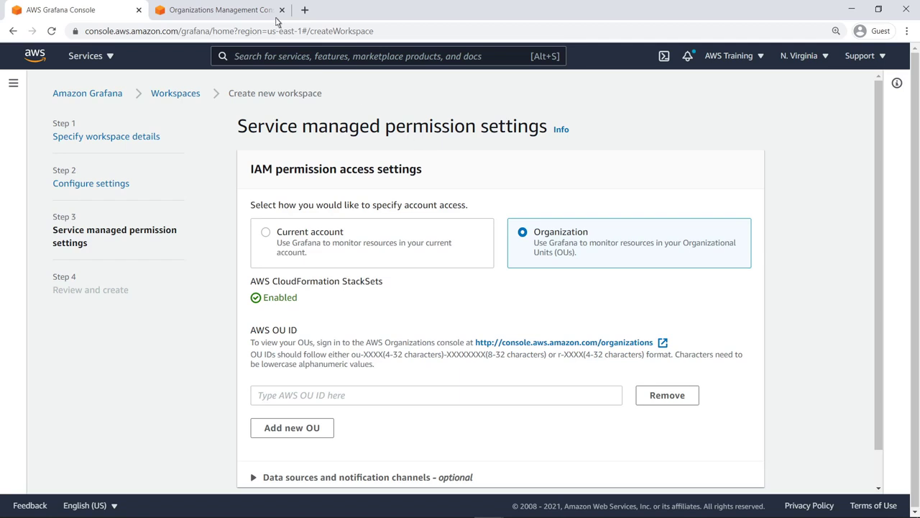
left_click(220, 10)
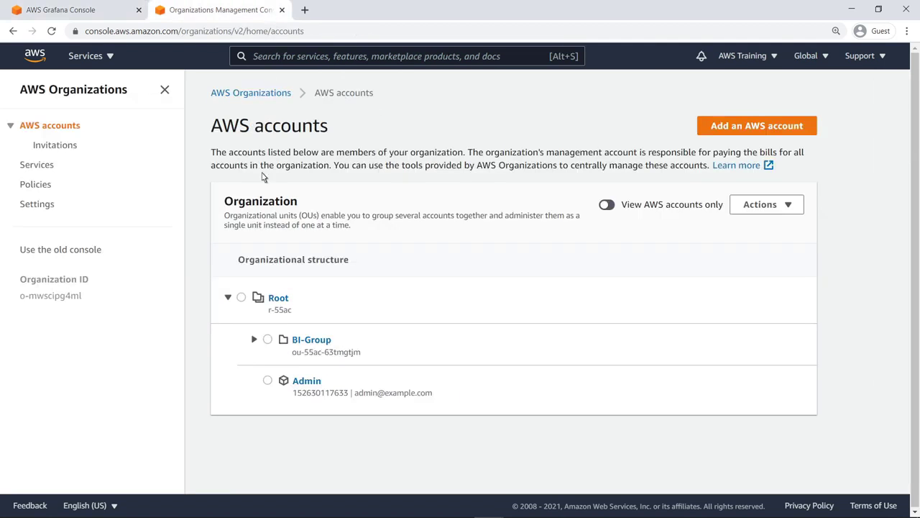
left_click(254, 341)
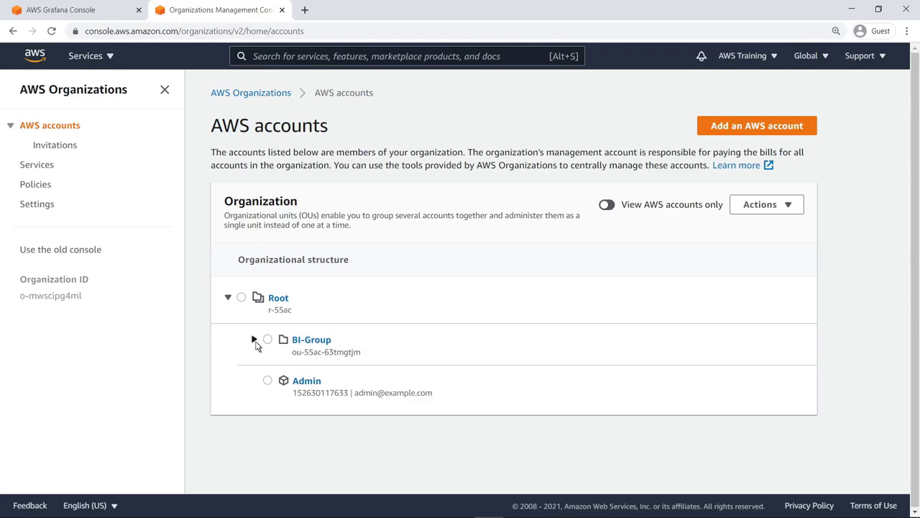
triple_click(295, 353)
key("ctrl+c")
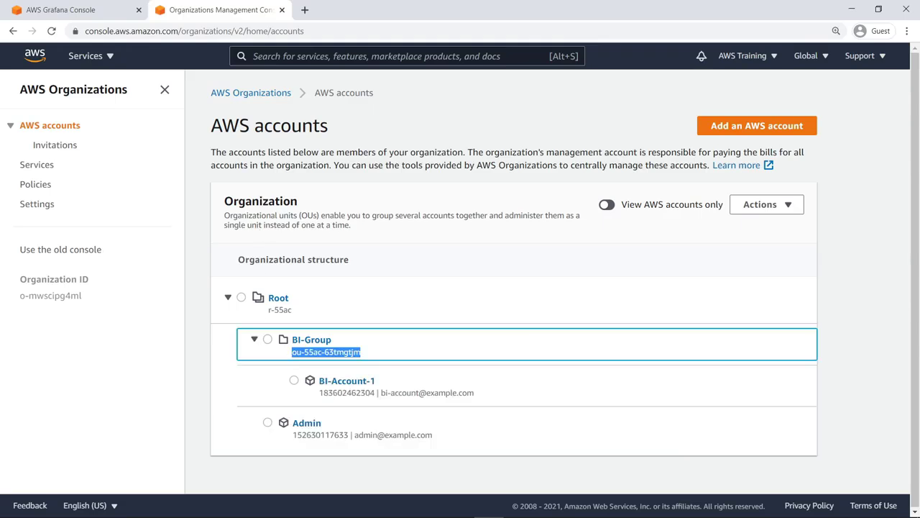
left_click(288, 345)
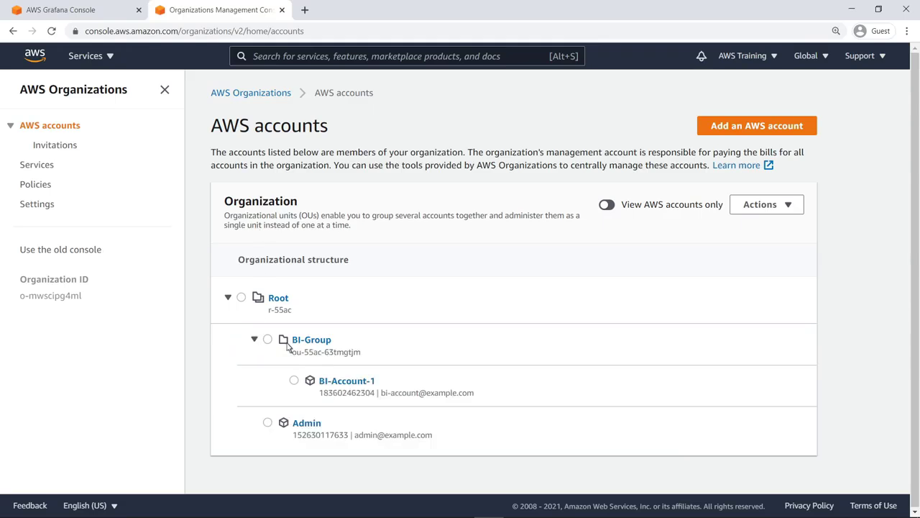
left_click(97, 12)
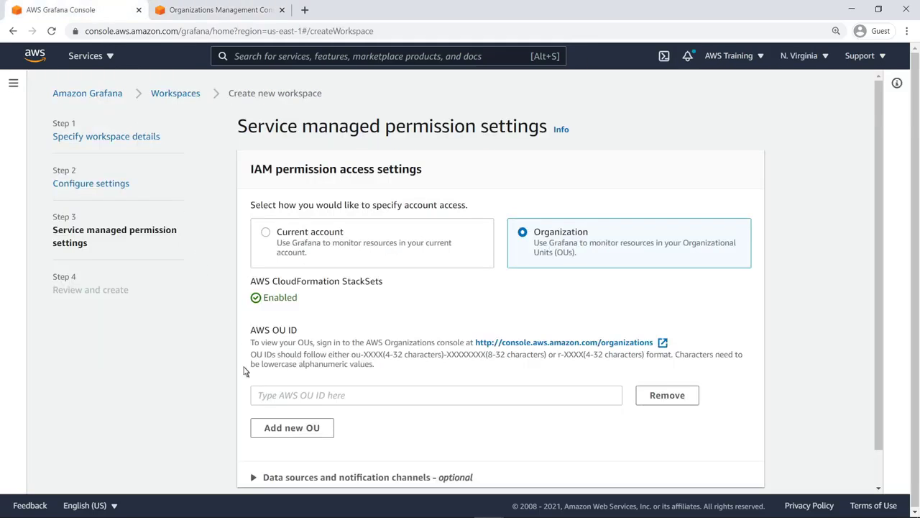
- Paste the BI-Group OU ID, enable all six data sources and Amazon SNS, then go to review
left_click(260, 399)
key("ctrl+v")
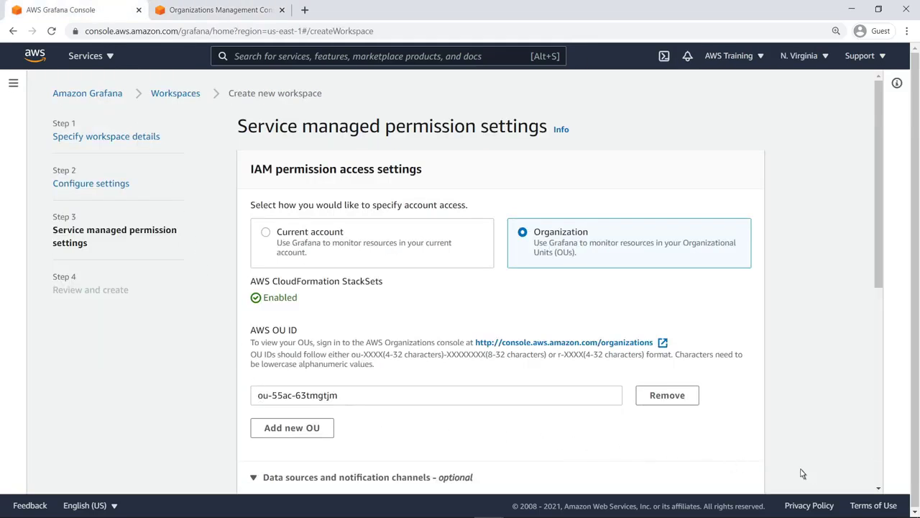
scroll(882, 484, "down", 6)
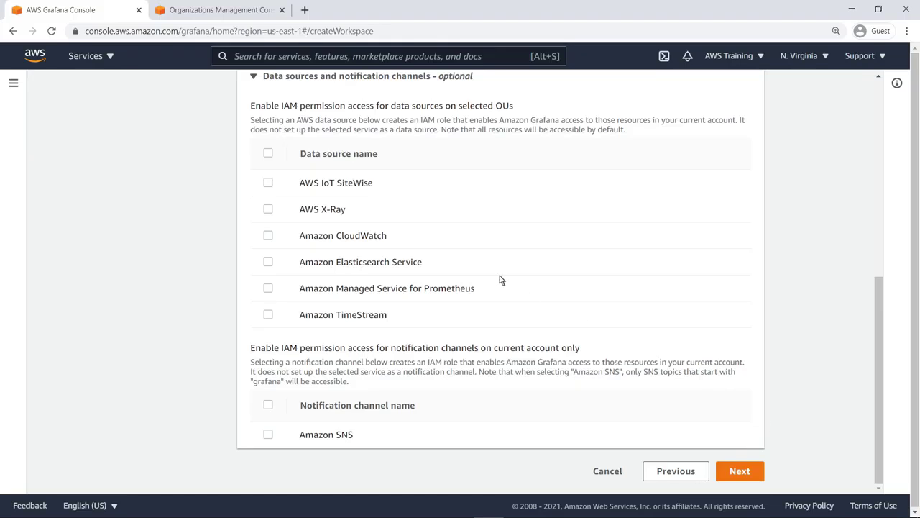
left_click(268, 155)
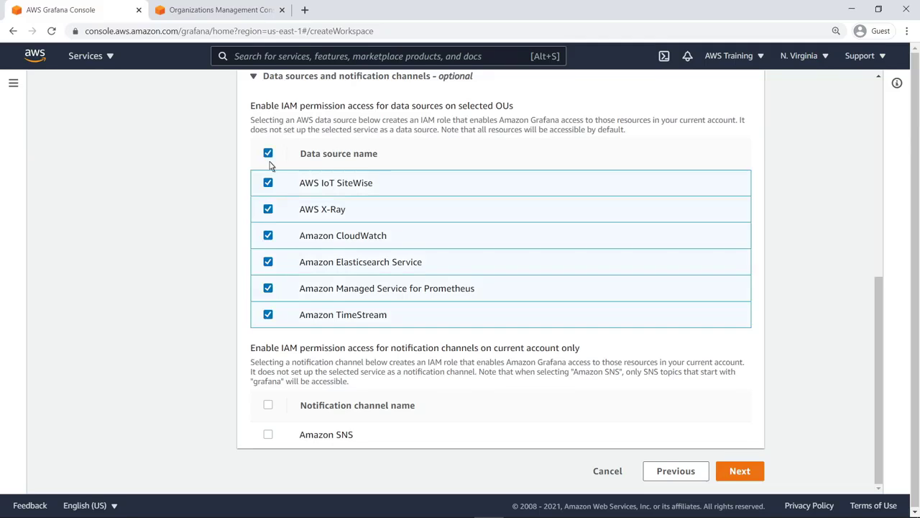
left_click(268, 406)
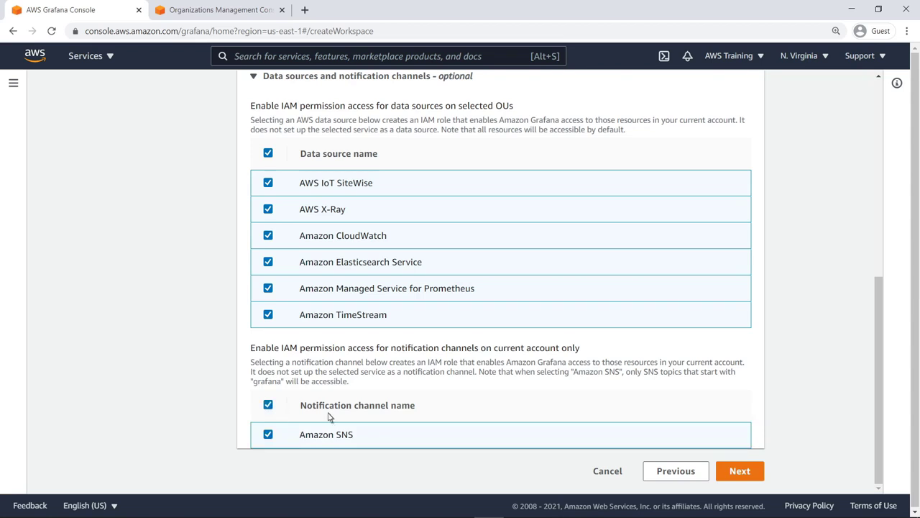
left_click(739, 471)
- Create the GrafanaOrgWorkspace workspace and start assigning a user group to it
scroll(879, 484, "down", 1)
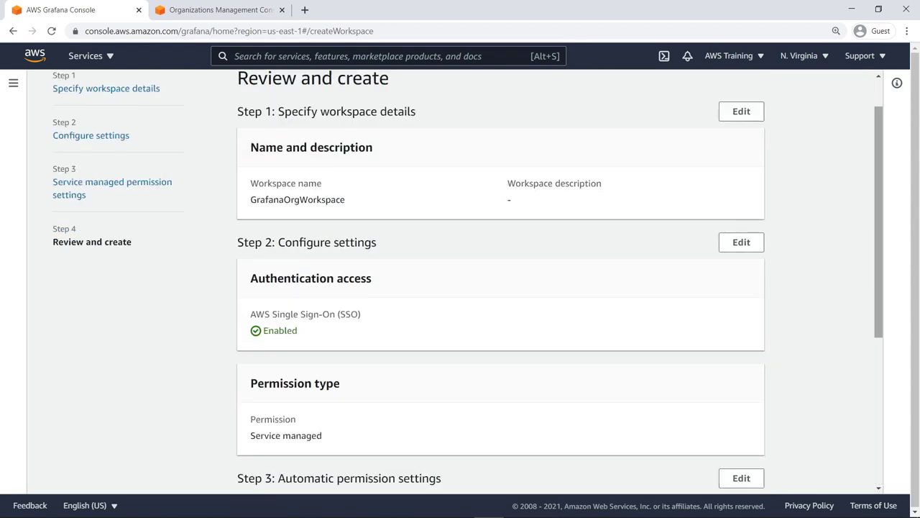
scroll(880, 482, "down", 4)
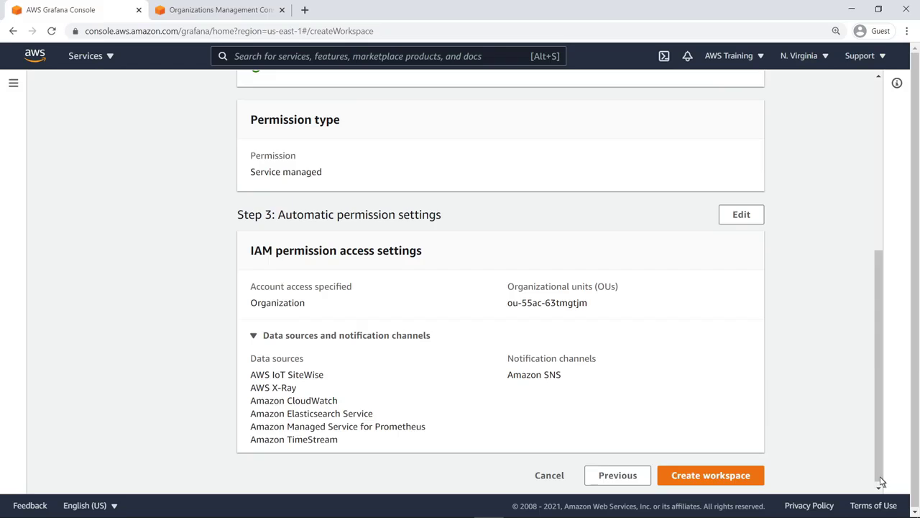
left_click(750, 479)
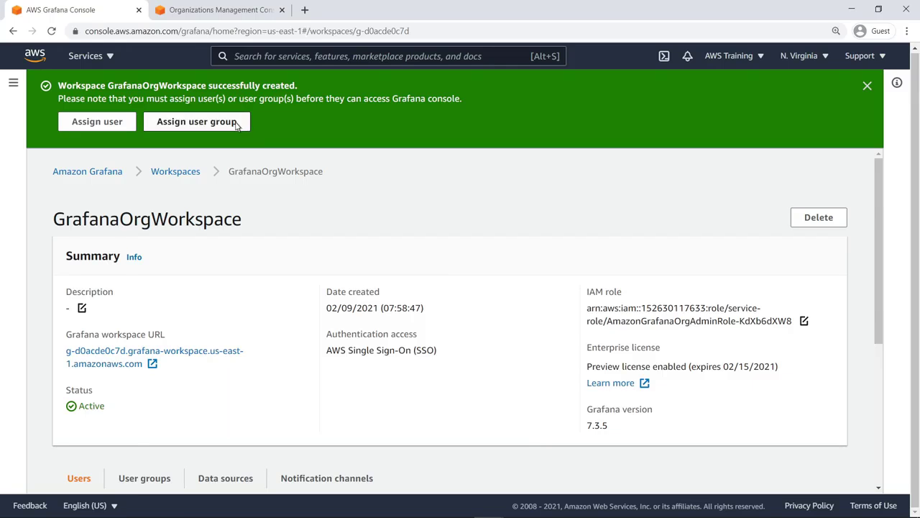
left_click(236, 125)
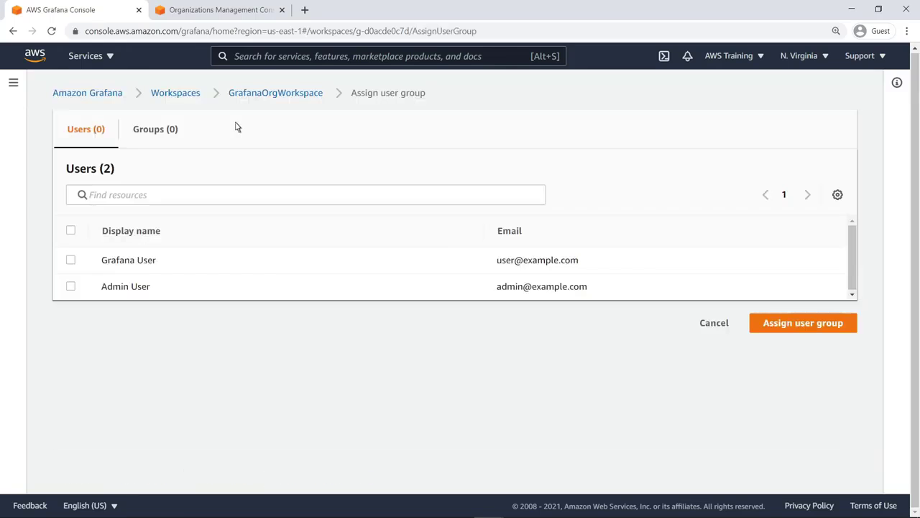
- Assign the admin-users group from the Groups list to GrafanaOrgWorkspace
left_click(177, 131)
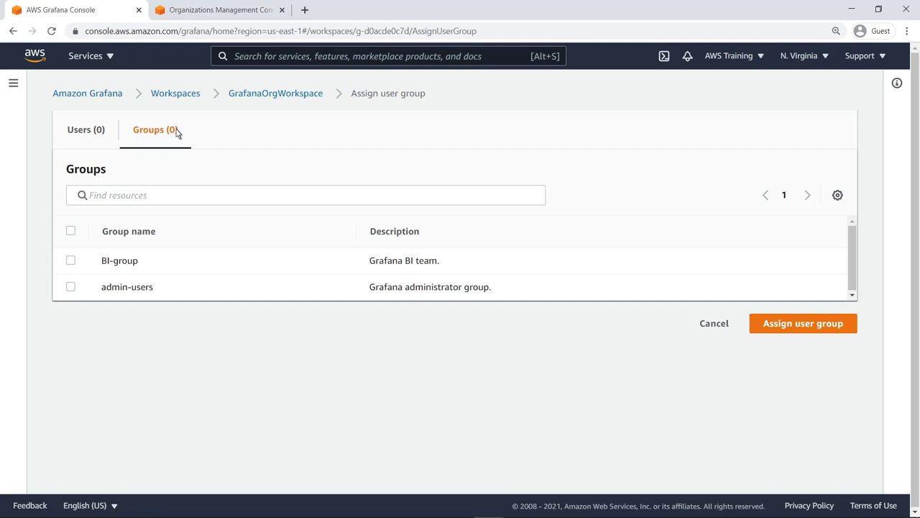
left_click(71, 287)
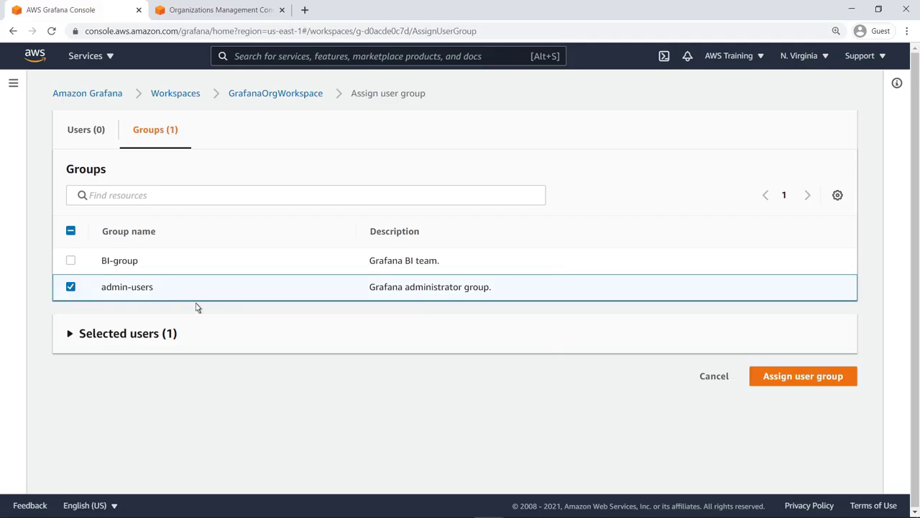
left_click(766, 383)
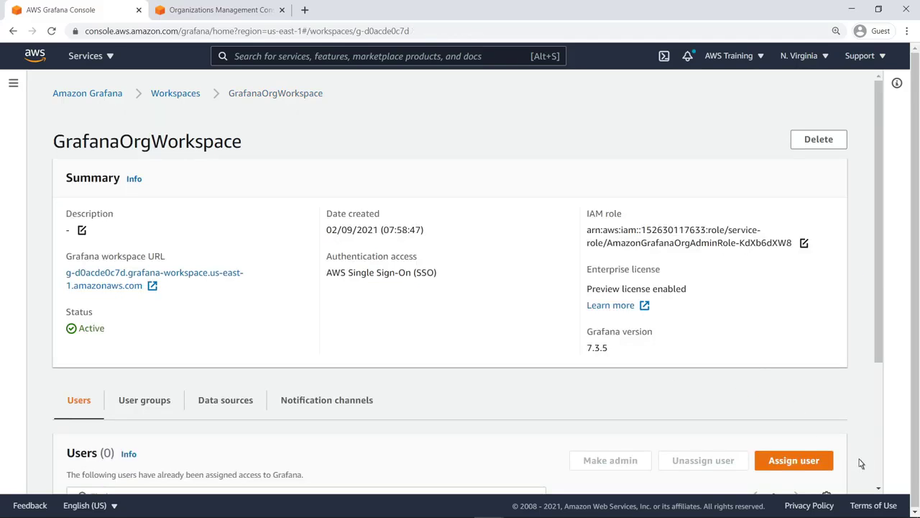
- Make the admin-users user group an Admin of the workspace
scroll(878, 478, "down", 3)
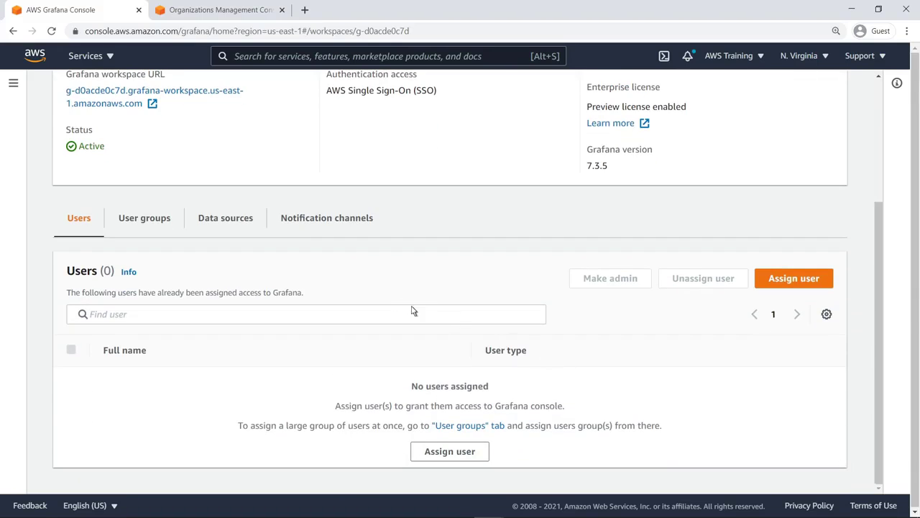
left_click(170, 219)
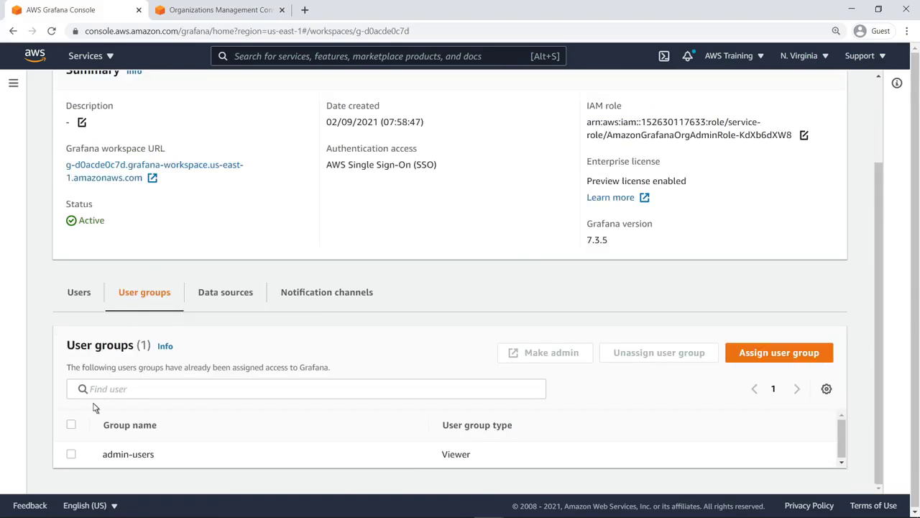
left_click(71, 454)
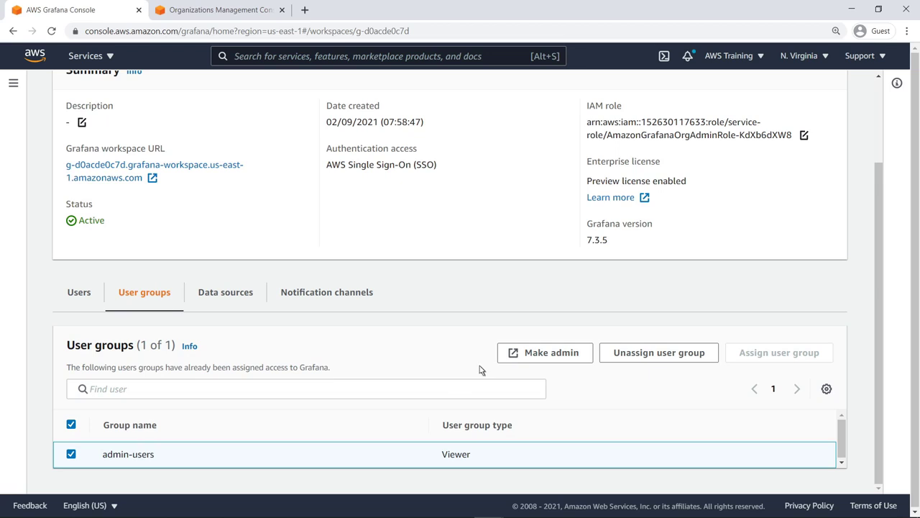
left_click(519, 358)
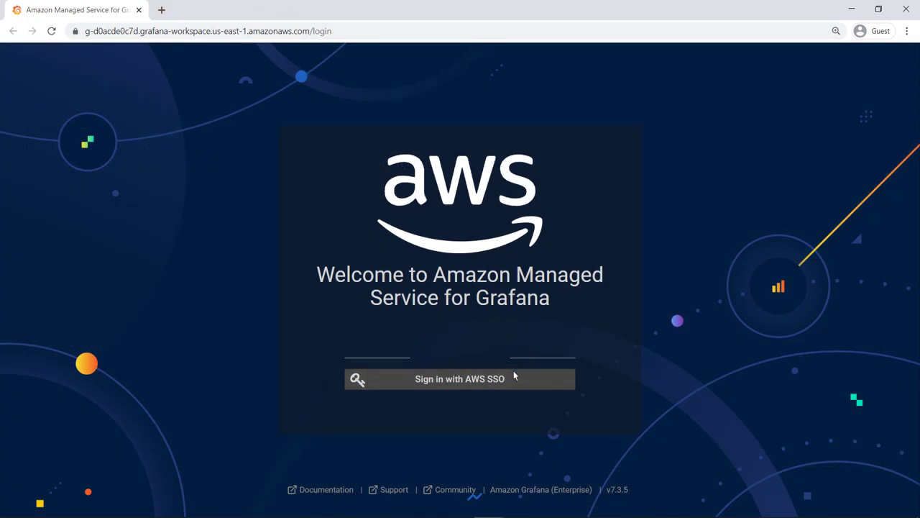
- Sign in to the workspace through AWS SSO with the admin username and password
left_click(505, 379)
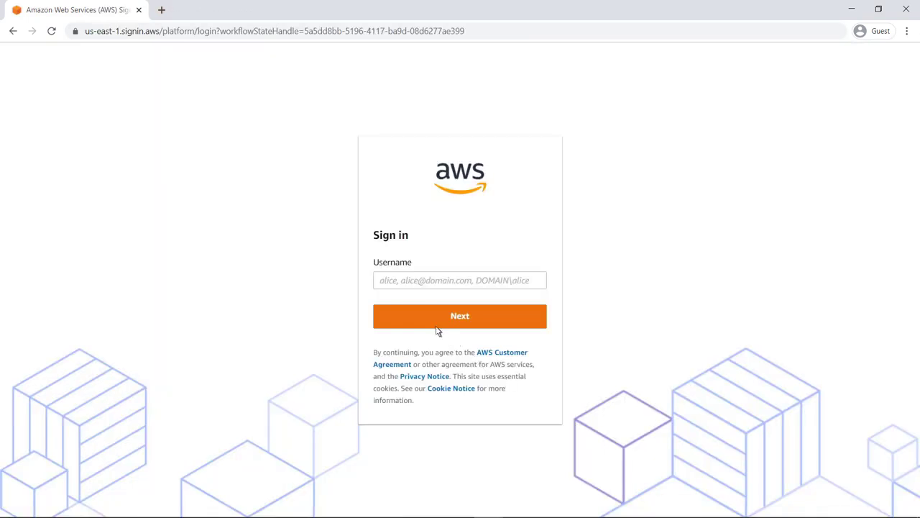
left_click(380, 283)
type("Admin")
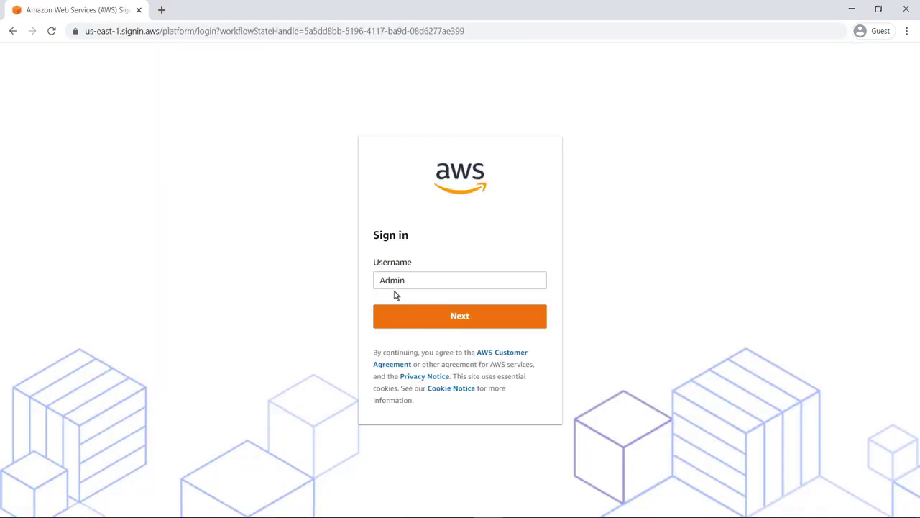
left_click(446, 317)
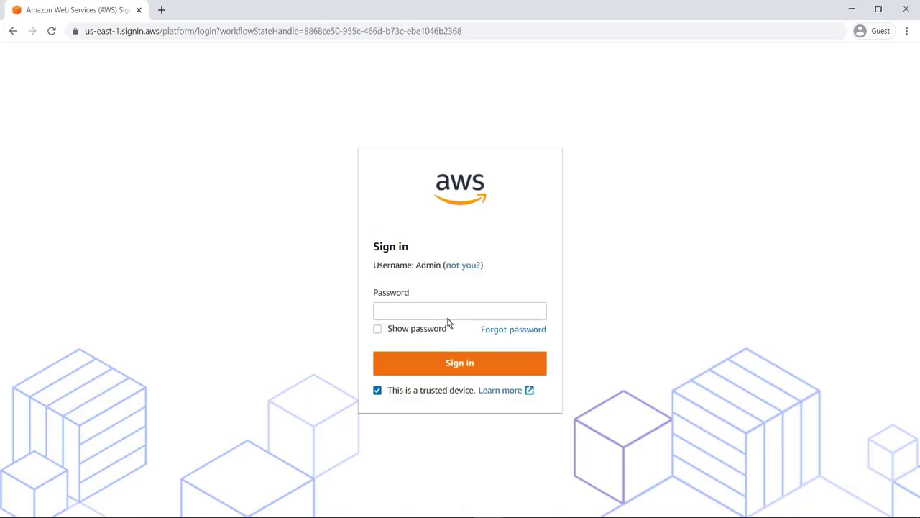
left_click(379, 317)
type("••••••••••")
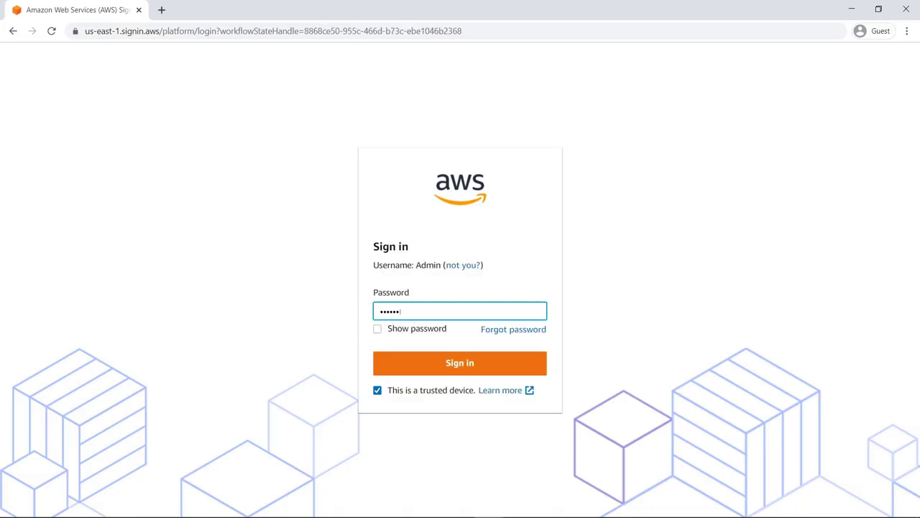
left_click(447, 365)
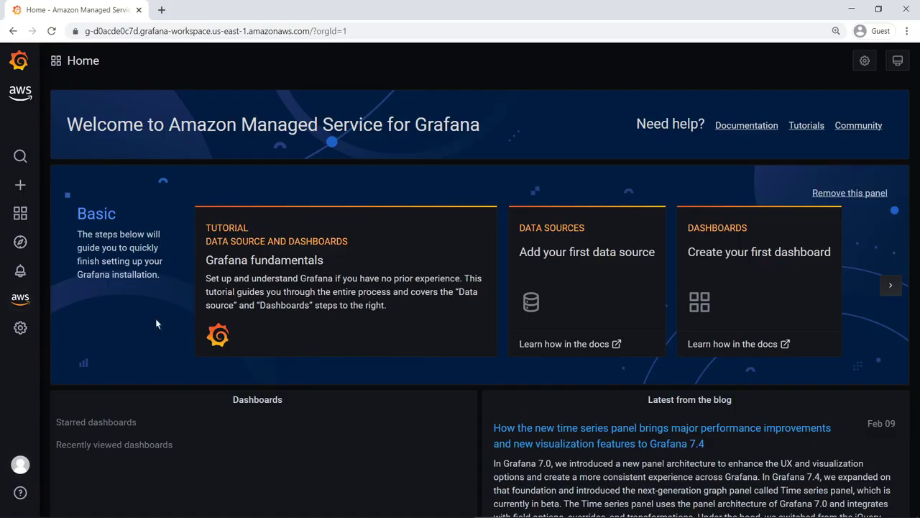
- Open the AWS Data Sources page and its Data sources tab for CloudWatch provisioning
mouse_move(30, 303)
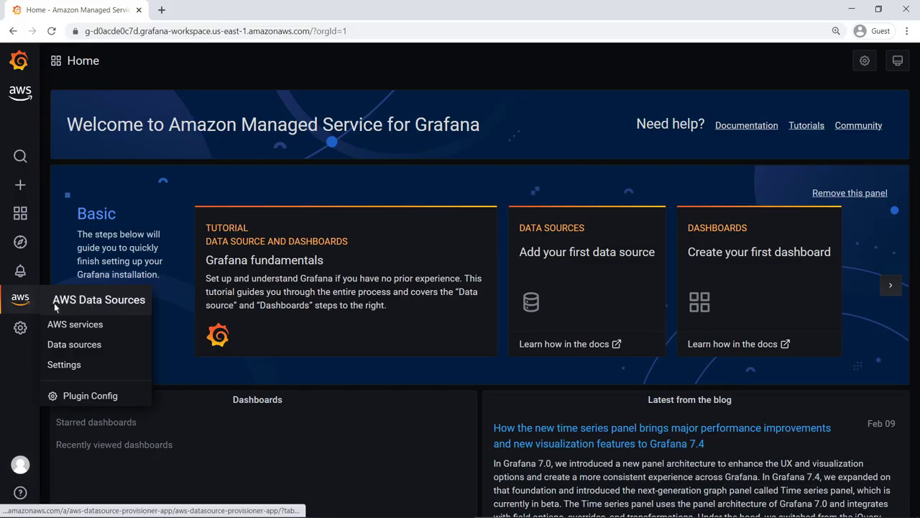
left_click(55, 307)
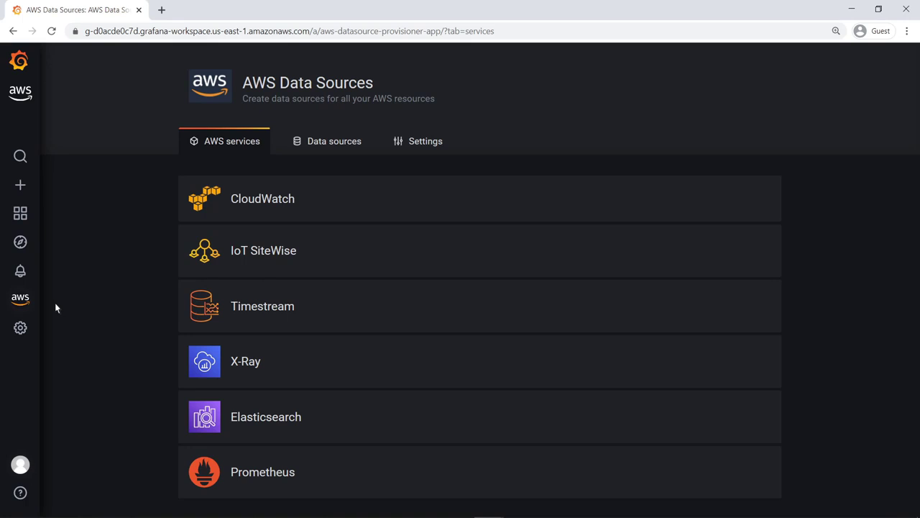
left_click(310, 143)
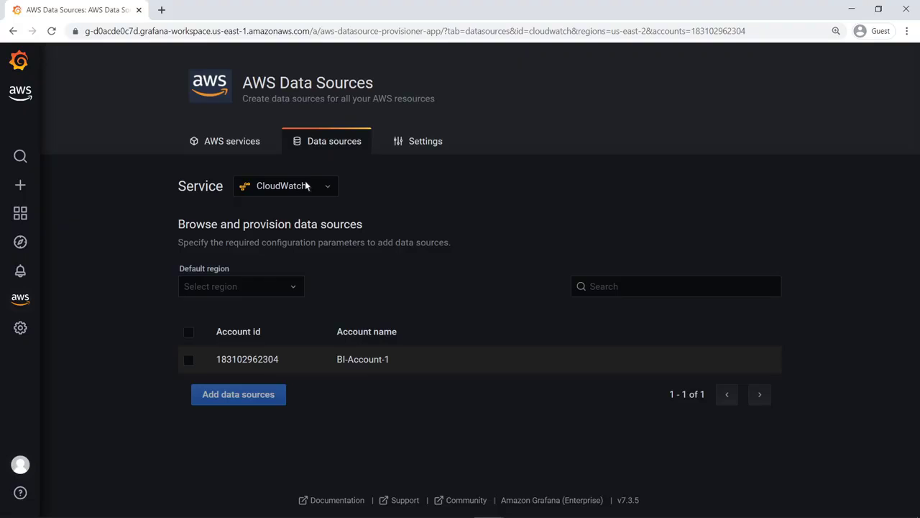
- Add a CloudWatch data source for the member account with US East (Ohio) default region
left_click(288, 286)
type("us-east")
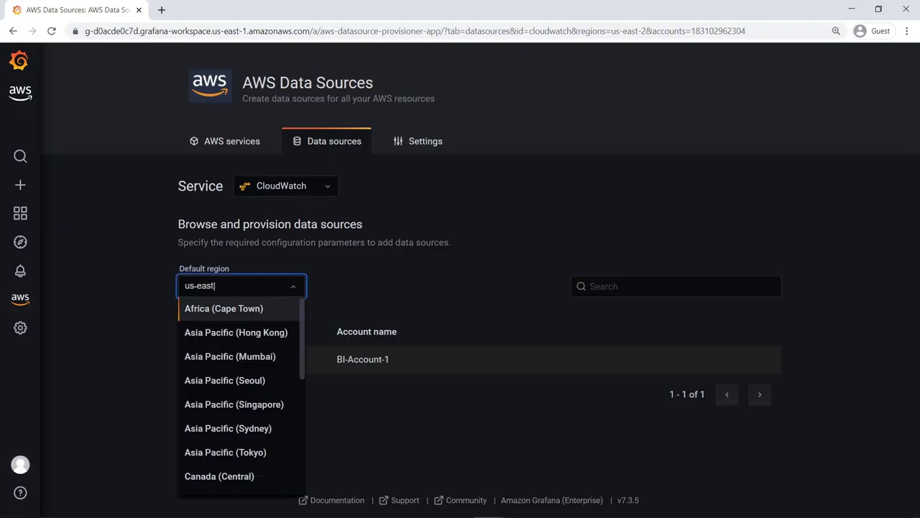
left_click(246, 336)
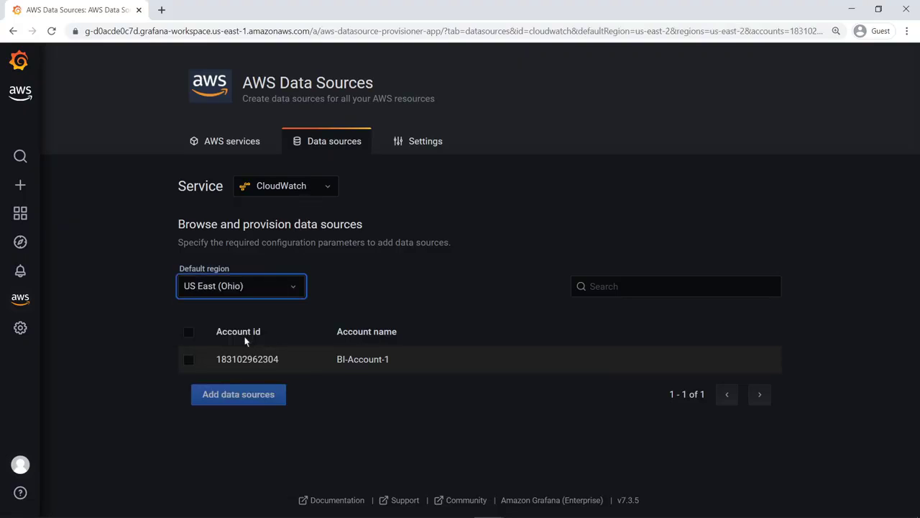
left_click(189, 360)
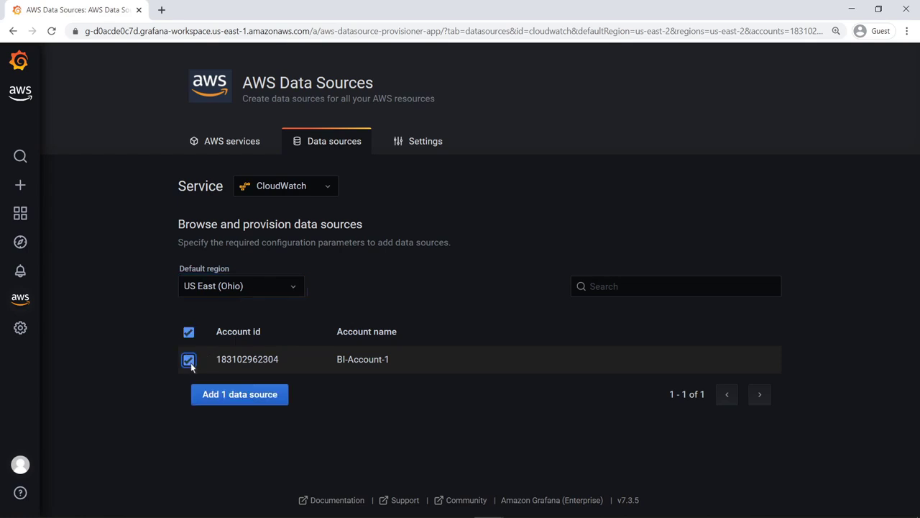
left_click(204, 394)
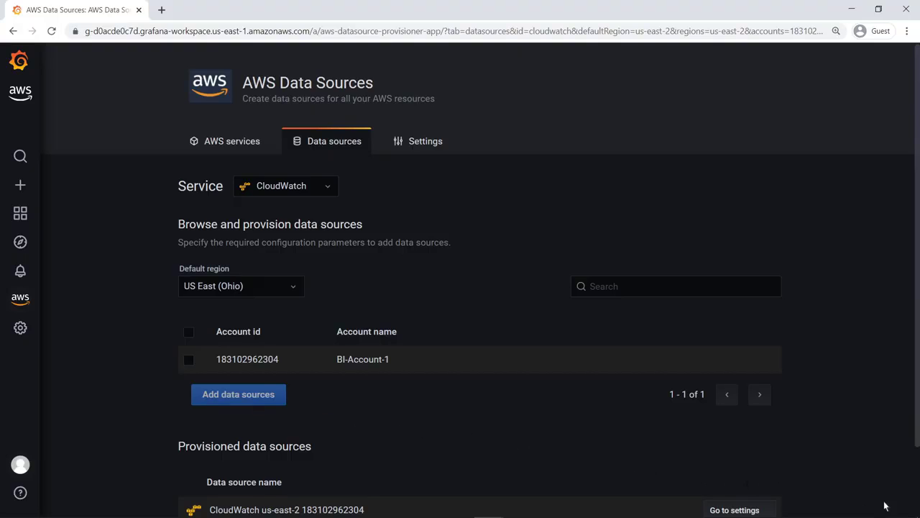
- Open the settings of the new us-east-2 CloudWatch data source
scroll(916, 510, "down", 1)
scroll(914, 509, "down", 1)
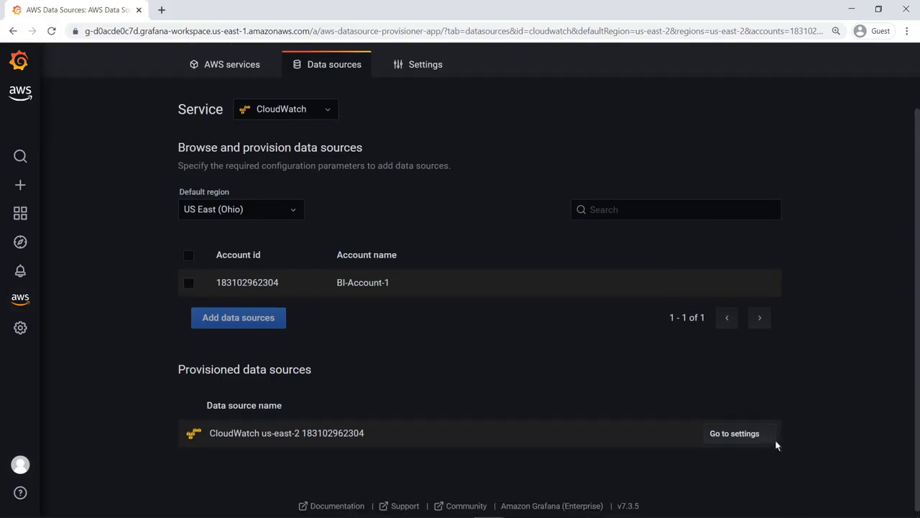
left_click(735, 434)
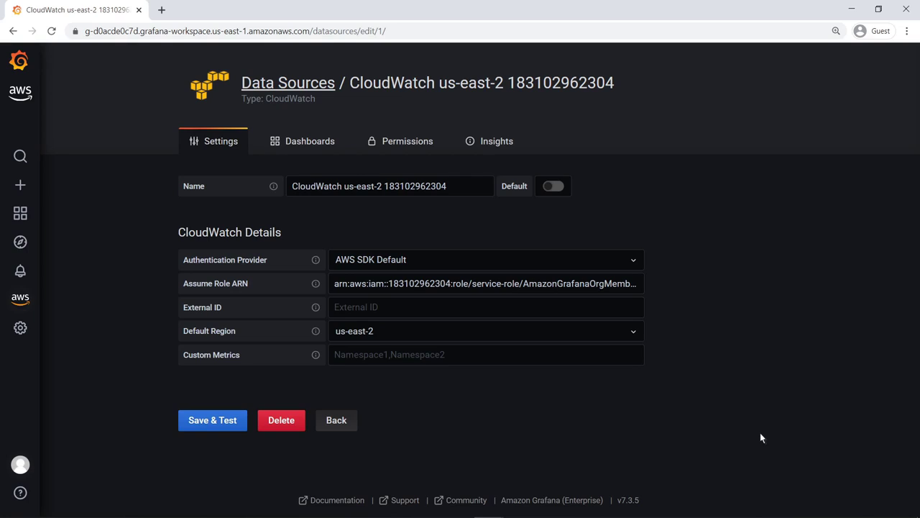
- Import the bundled Amazon CloudWatch Logs dashboard and open it
left_click(338, 144)
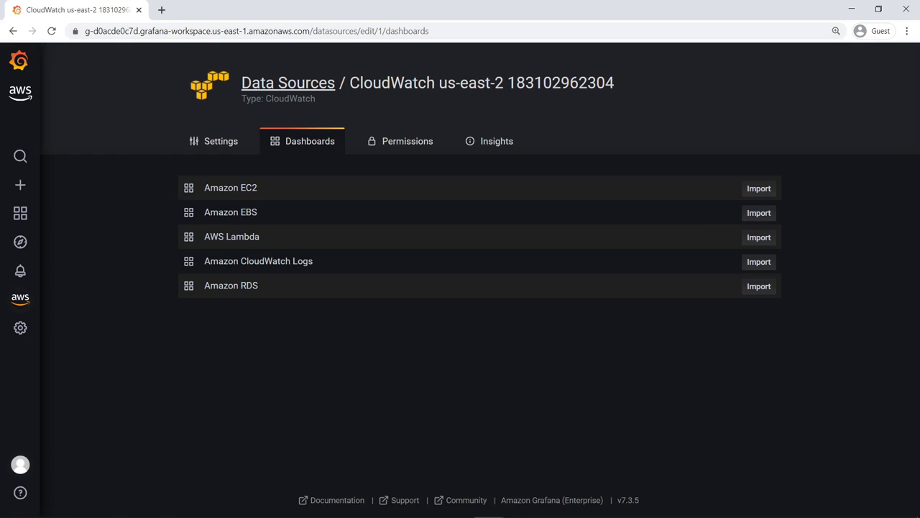
left_click(748, 263)
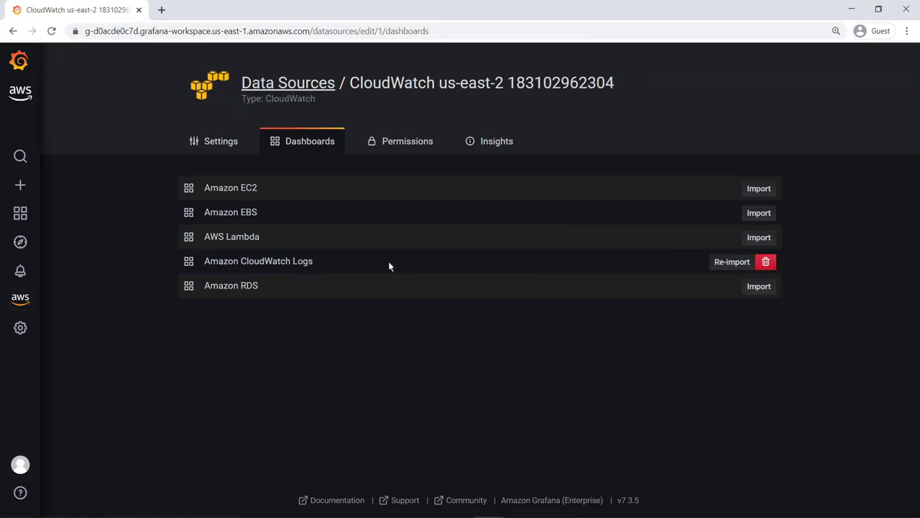
left_click(309, 262)
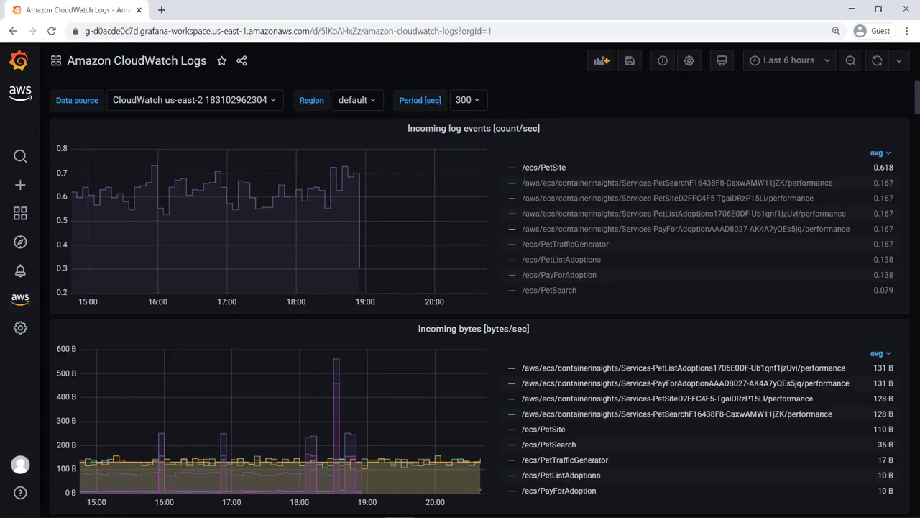